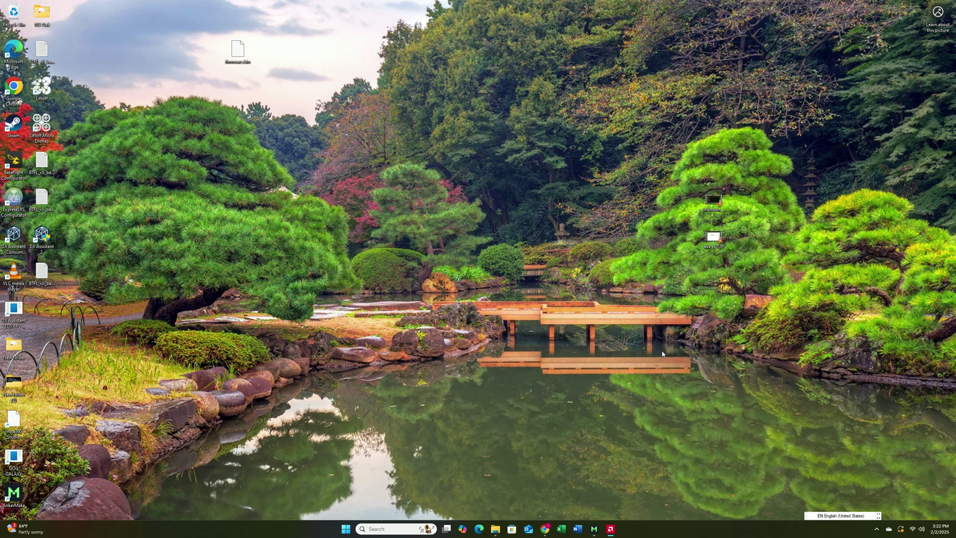
Step: Open the Avatar_38.43.13_Stable firmware link on the CaddxFPV page, then the Downloads folder
mouse_move(545, 531)
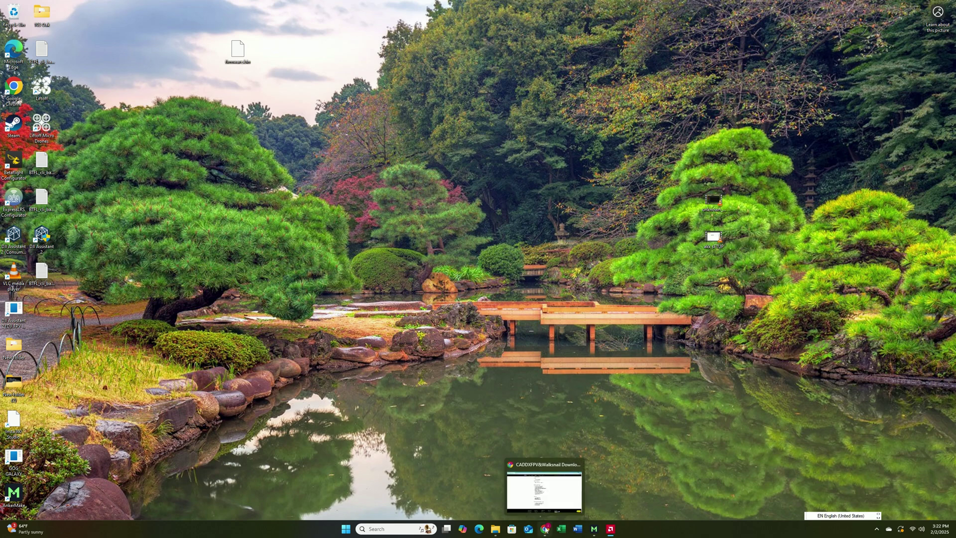
left_click(553, 507)
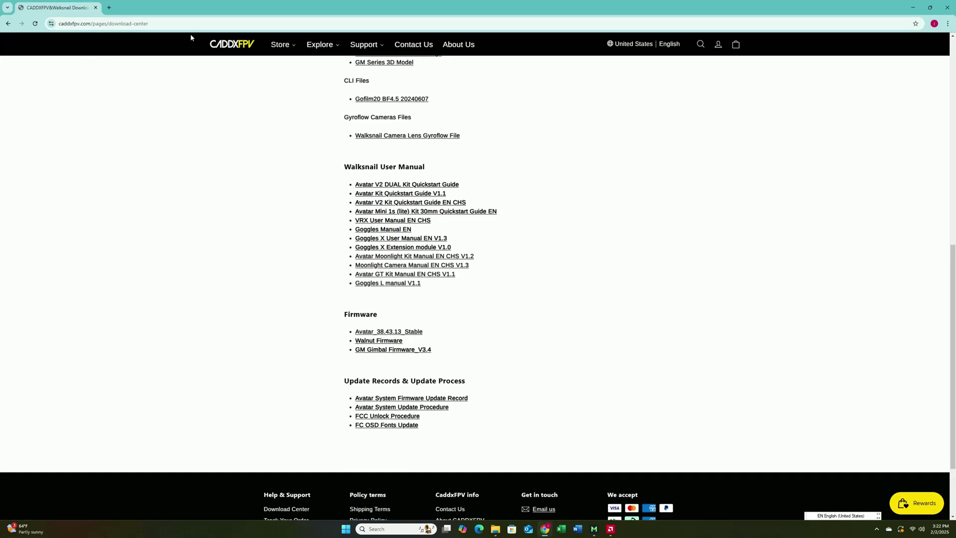
left_click(56, 24)
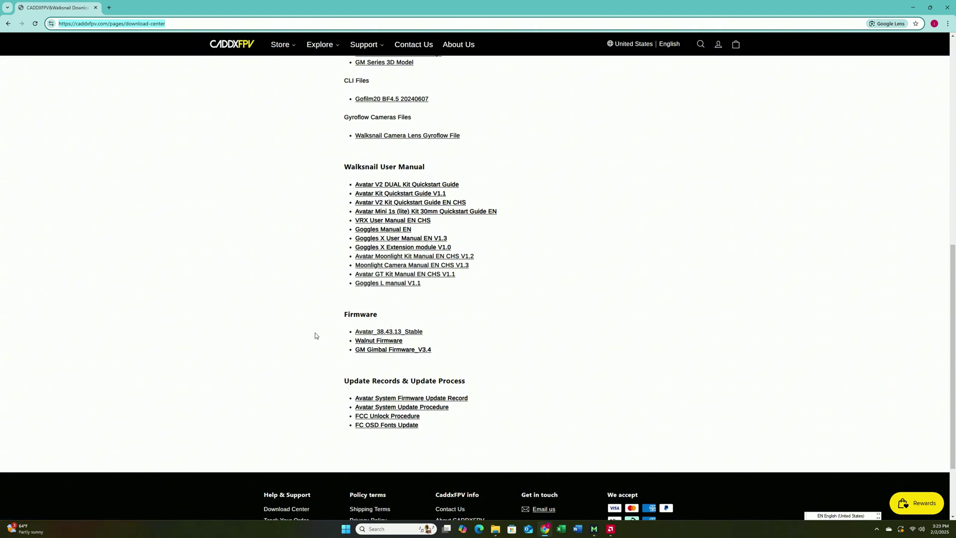
scroll(370, 303, "down", 1)
scroll(416, 258, "up", 3)
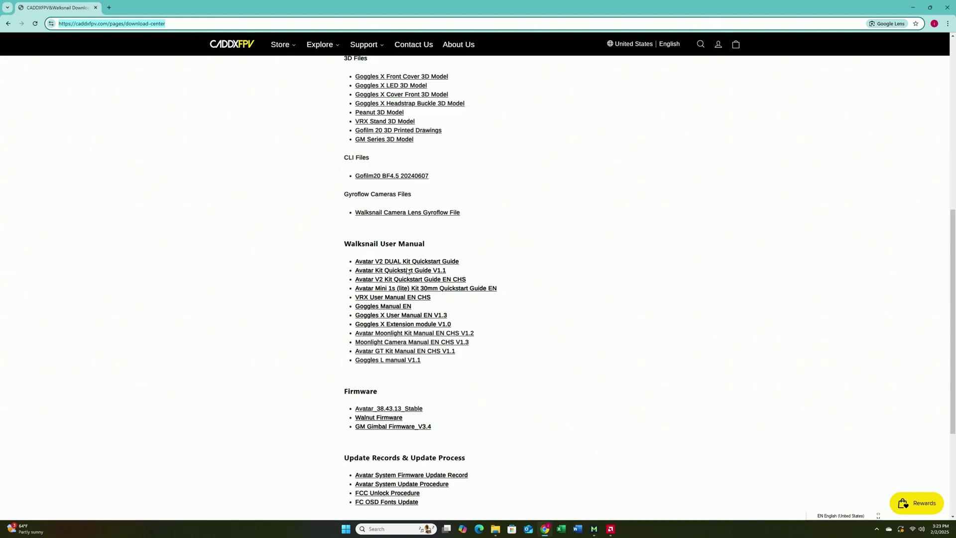
scroll(416, 285, "down", 3)
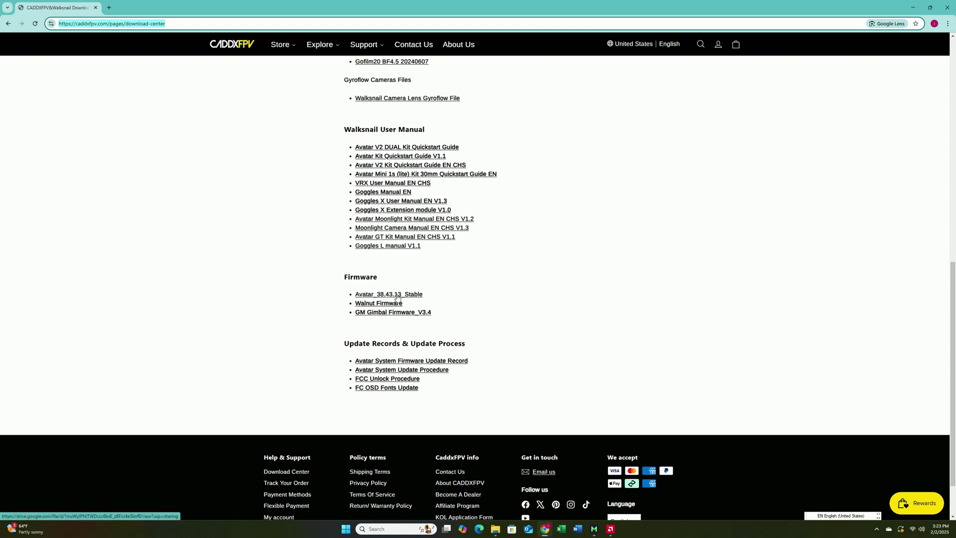
left_click(381, 297)
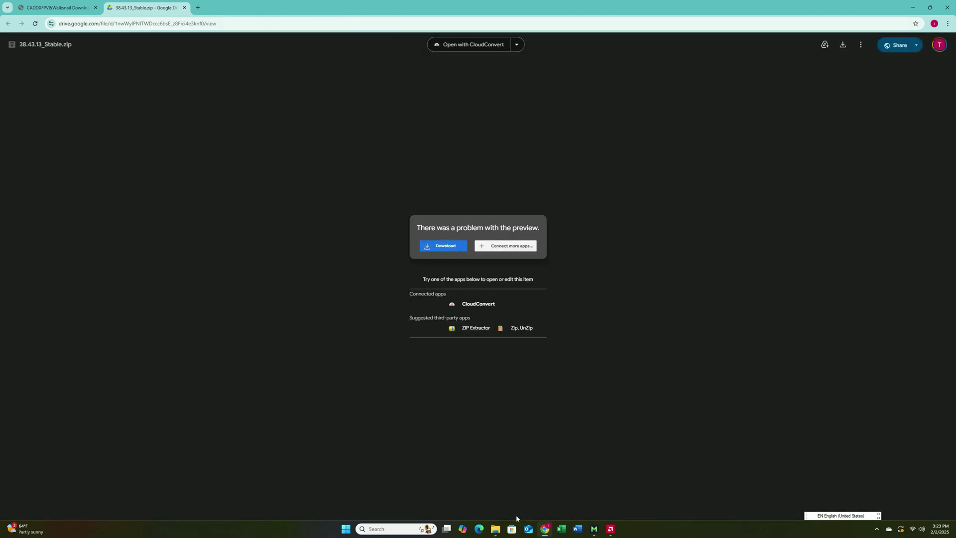
left_click(497, 531)
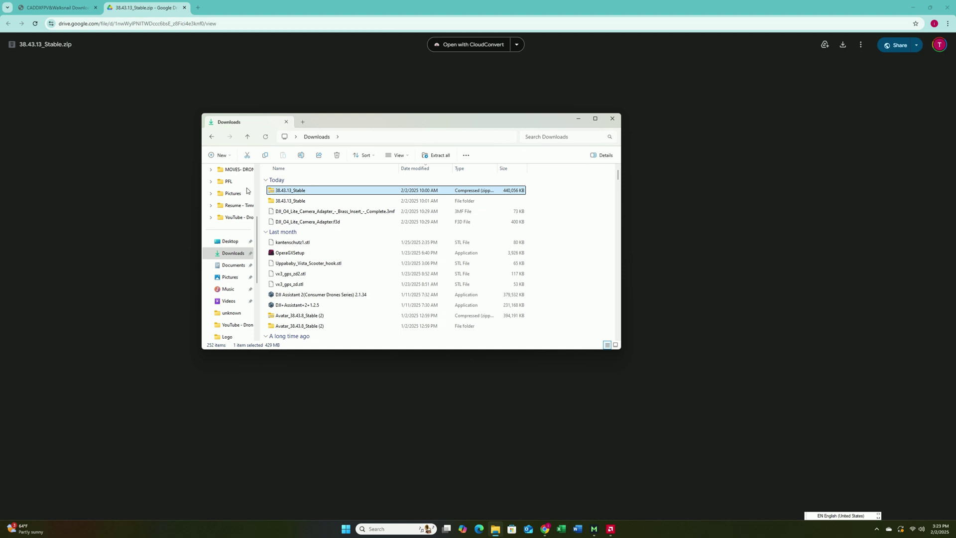
Step: Go into 38.43.13_Stable > Firmware_固件 and view the A_Read me! image
double_click(292, 201)
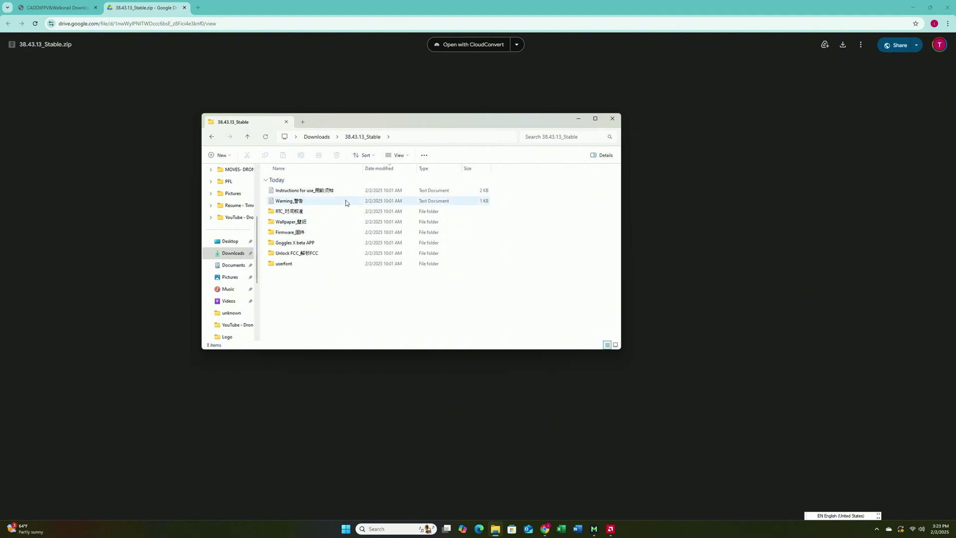
double_click(289, 234)
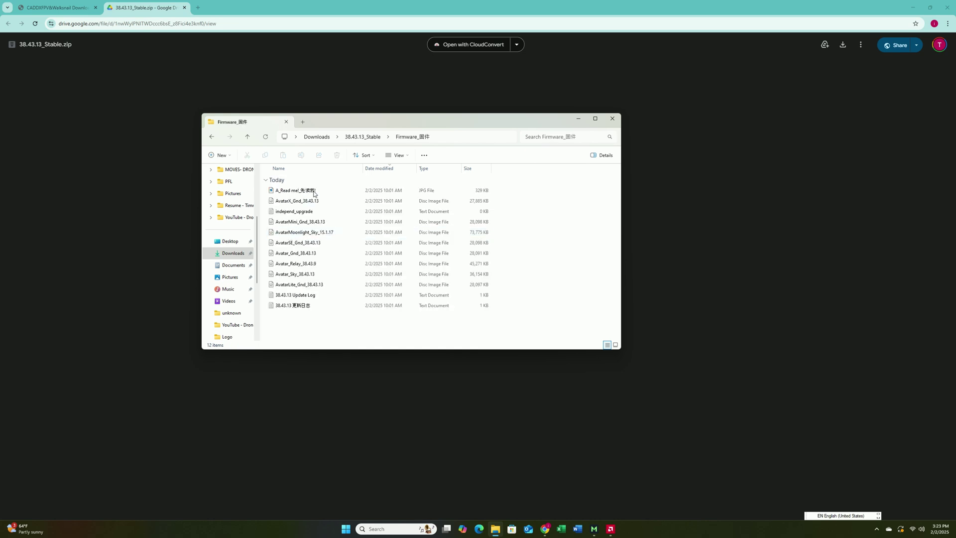
double_click(295, 191)
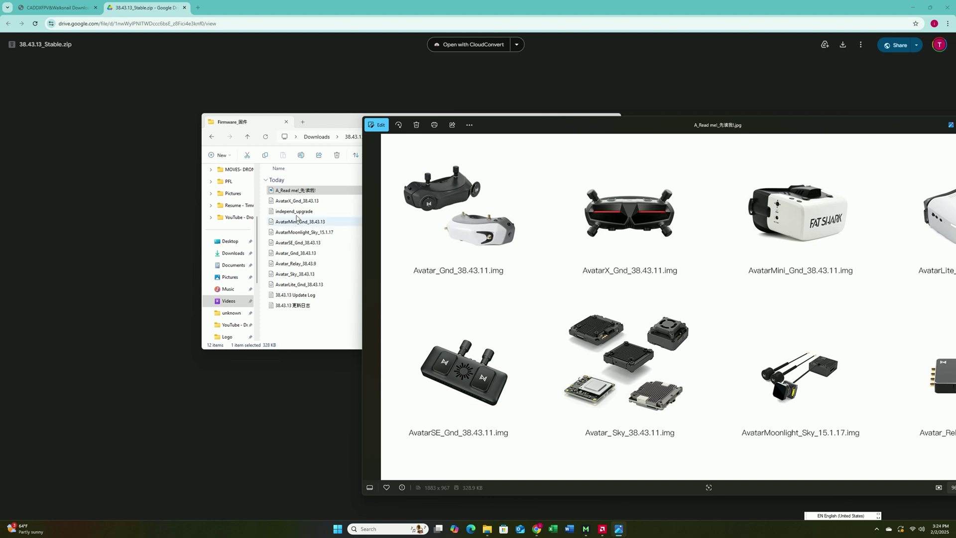
left_click(309, 203)
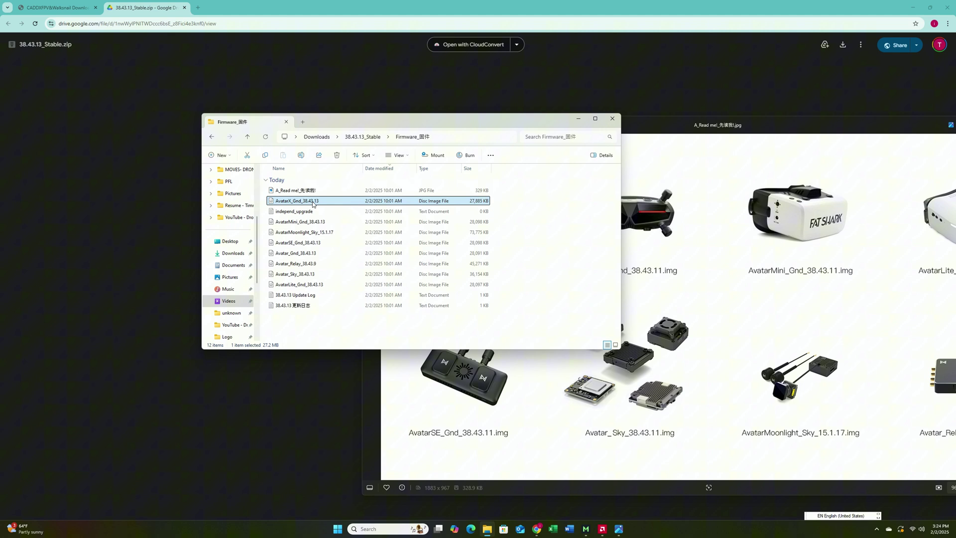
left_click(629, 435)
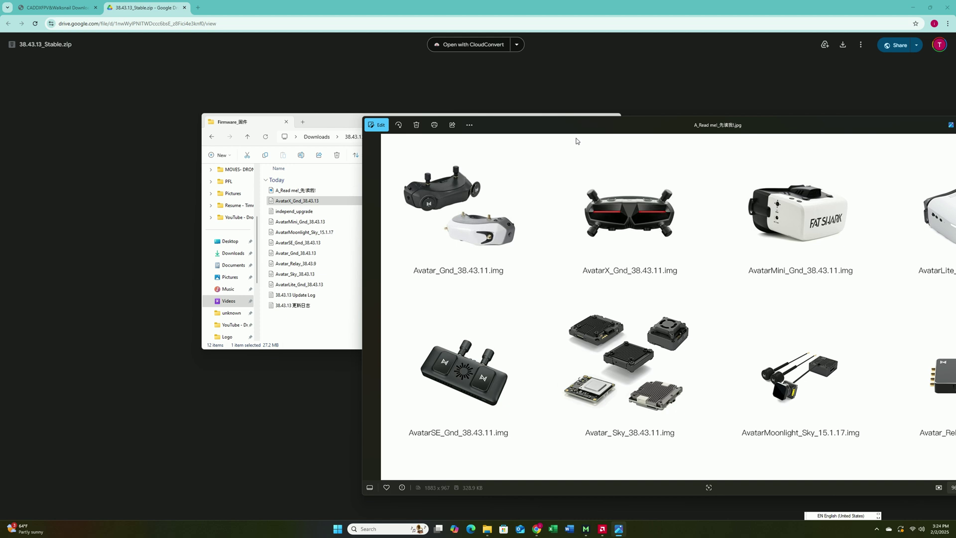
Step: Move the Photos window so the whole read-me image is visible
left_click_drag(732, 130, 503, 119)
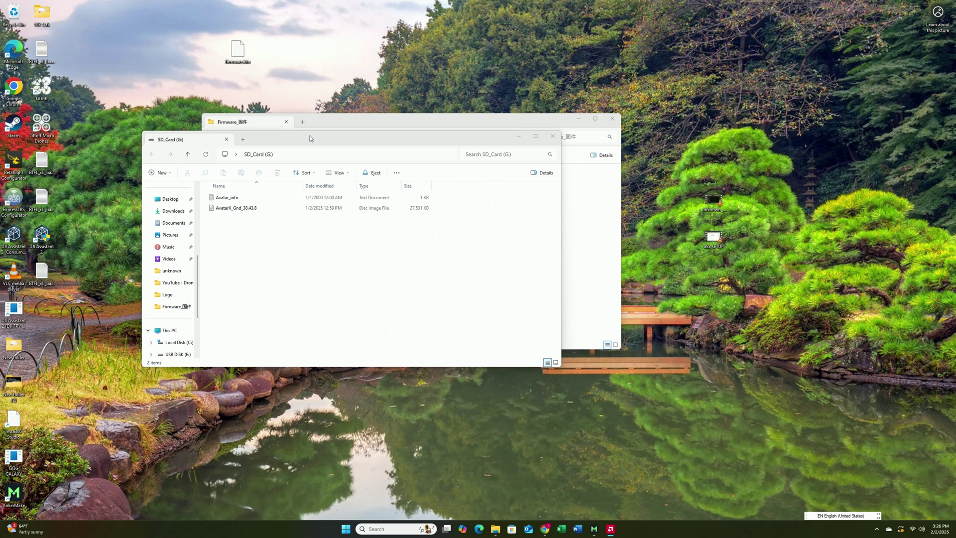
Step: Copy AvatarX_Gnd_38.43.13 from the firmware folder onto SD_Card (G:)
left_click_drag(310, 138, 394, 137)
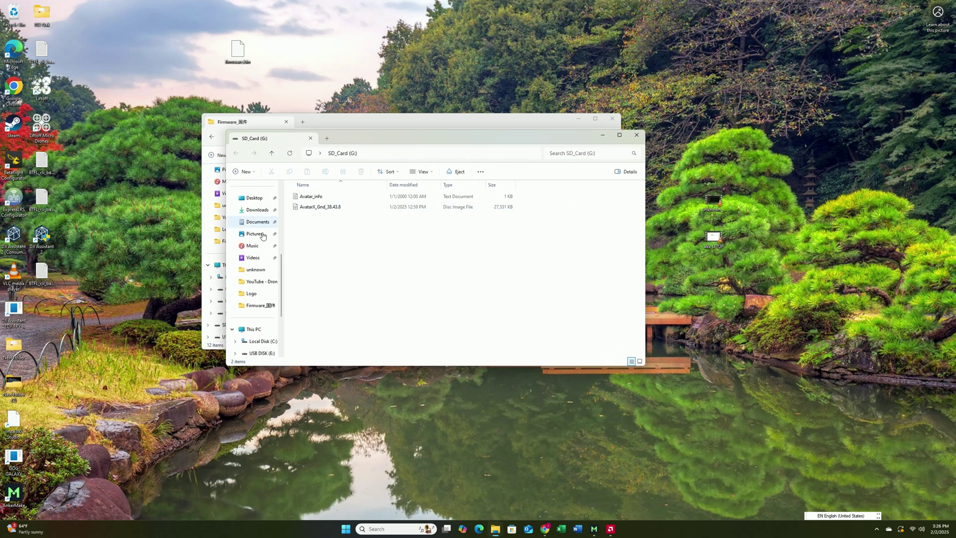
left_click(416, 121)
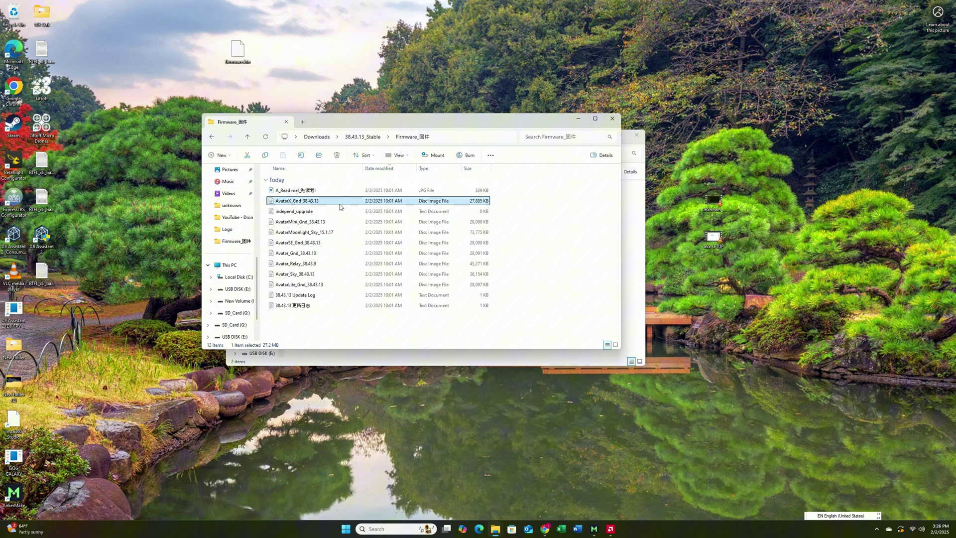
left_click_drag(378, 123, 275, 92)
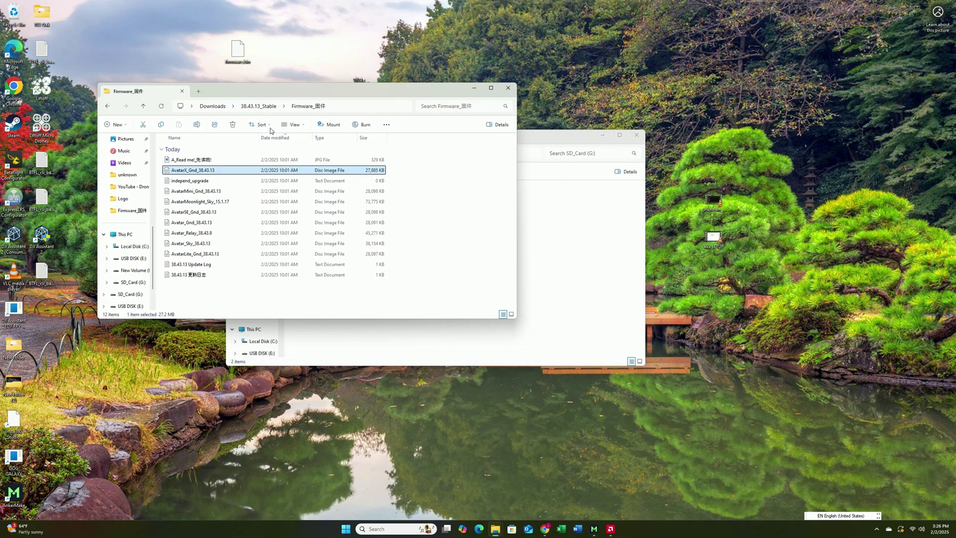
left_click_drag(218, 171, 539, 237)
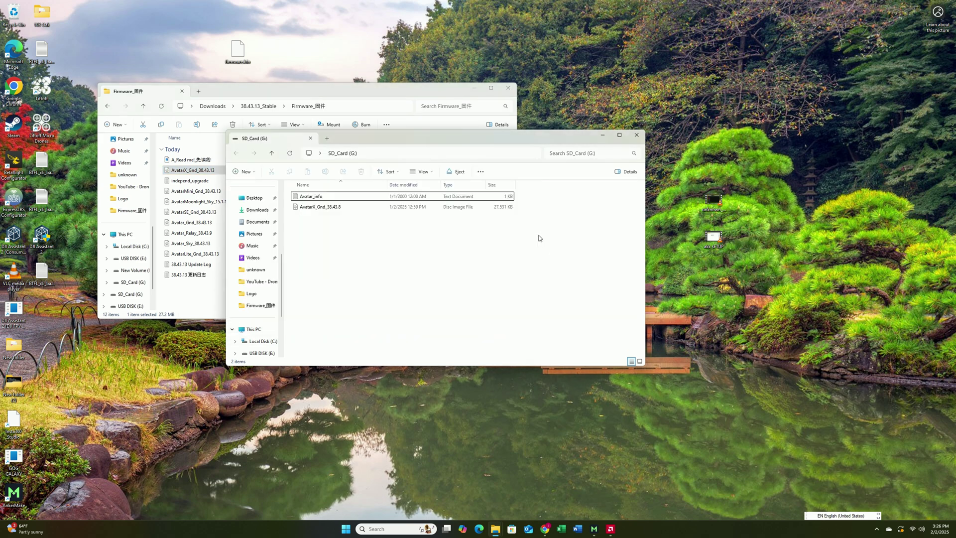
Step: Delete the old AvatarX_Gnd_38.43.8 image and safely eject the SD card
right_click(348, 207)
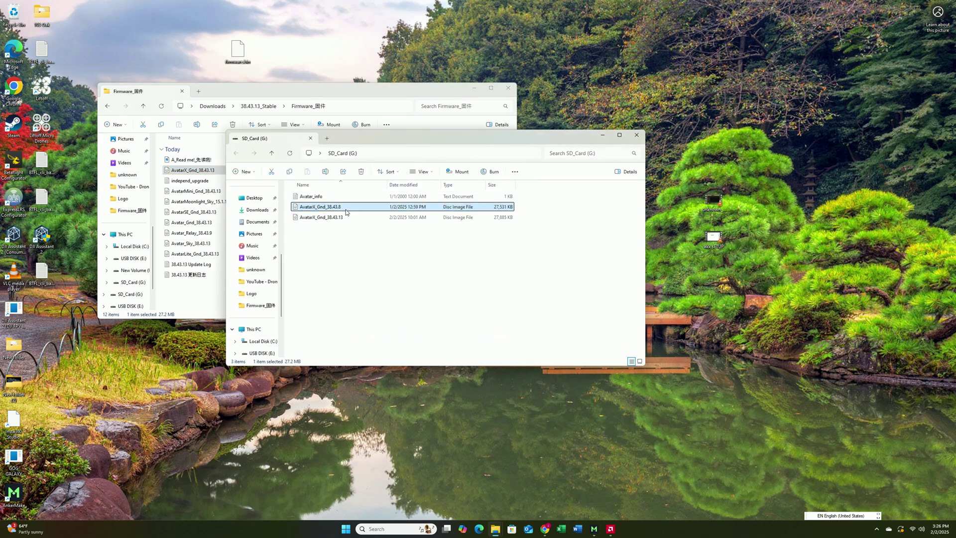
left_click(415, 219)
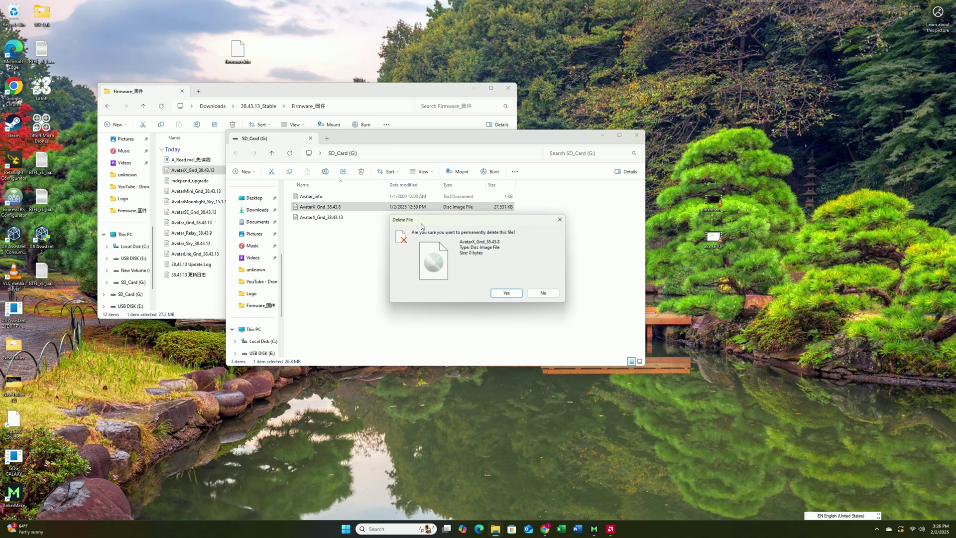
left_click(505, 294)
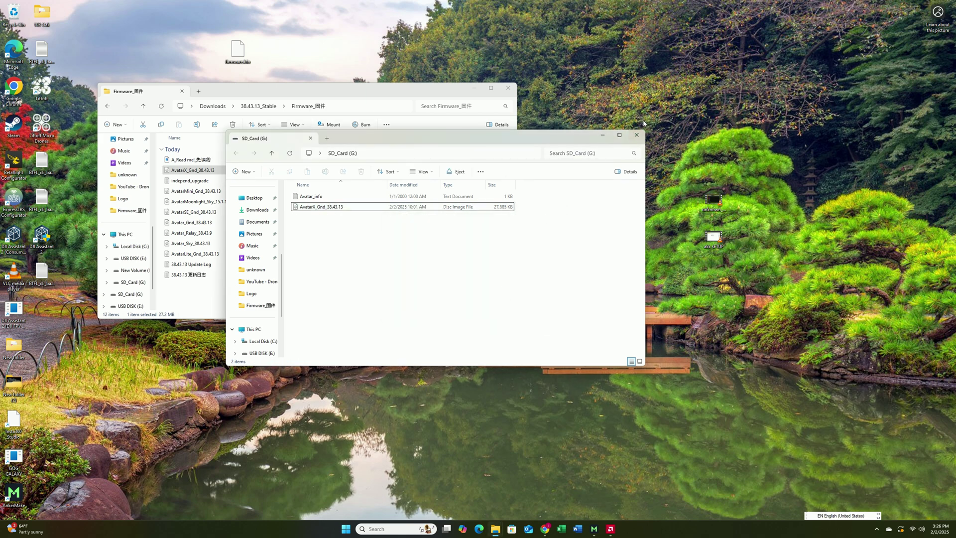
left_click(636, 135)
left_click(875, 530)
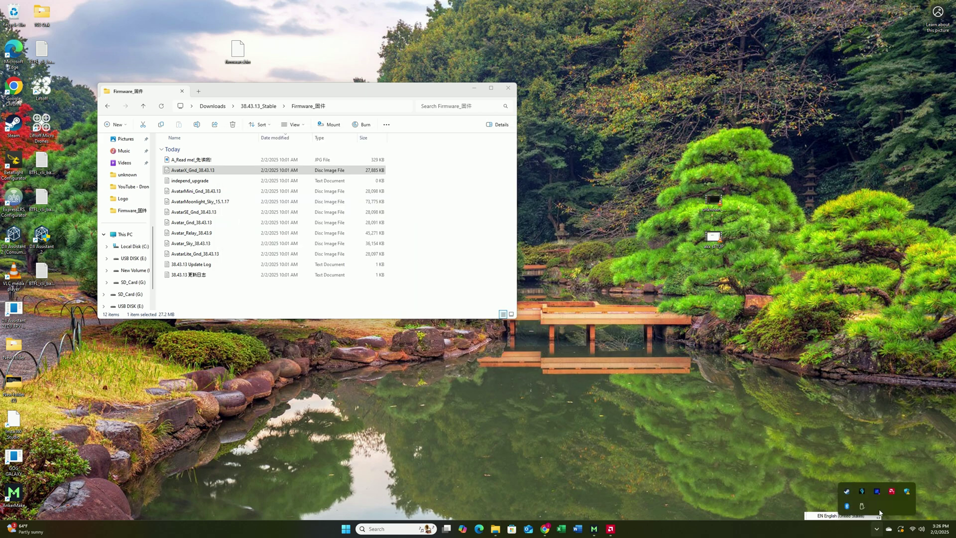
left_click(884, 497)
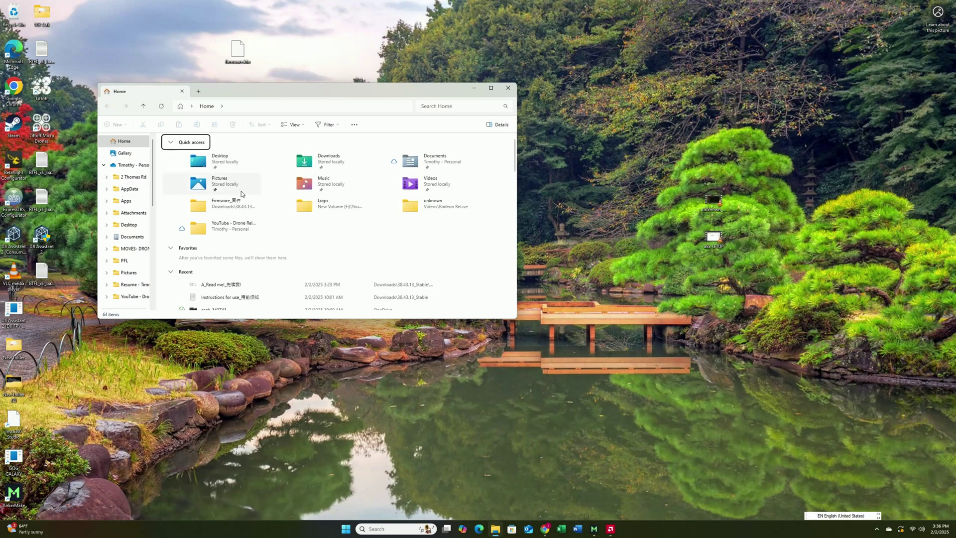
Step: Go to Downloads > 38.43.13_Stable > Firmware_固件, check the read-me image, then close it
scroll(154, 194, "down", 4)
left_click(144, 188)
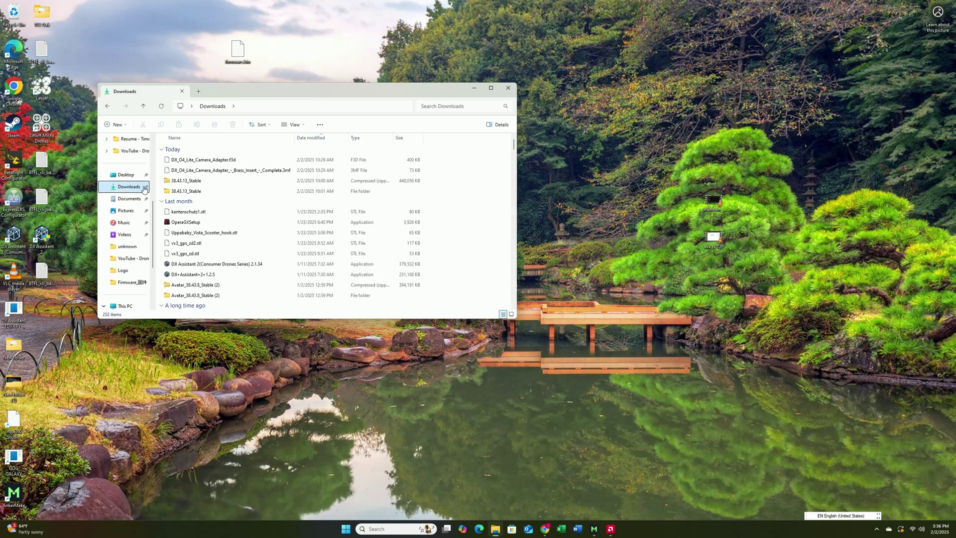
double_click(186, 191)
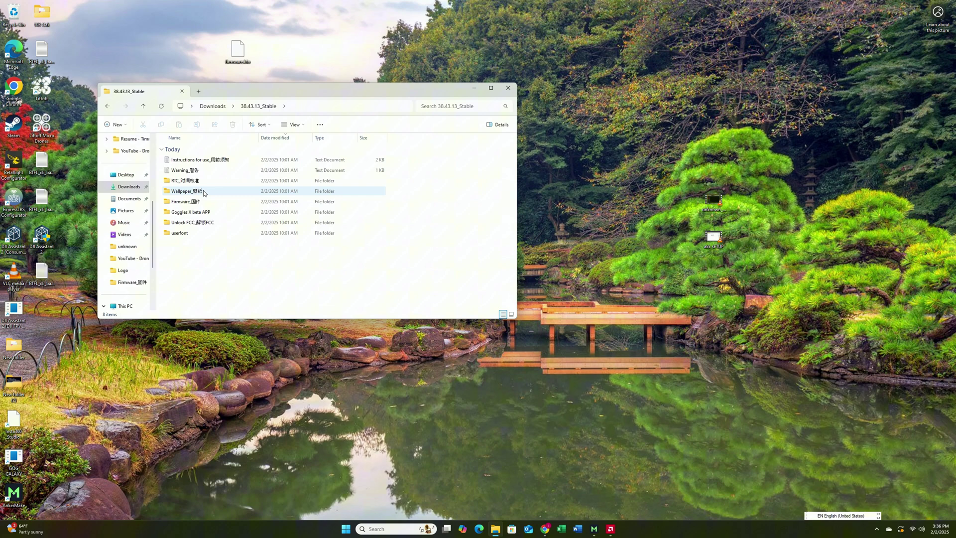
double_click(214, 201)
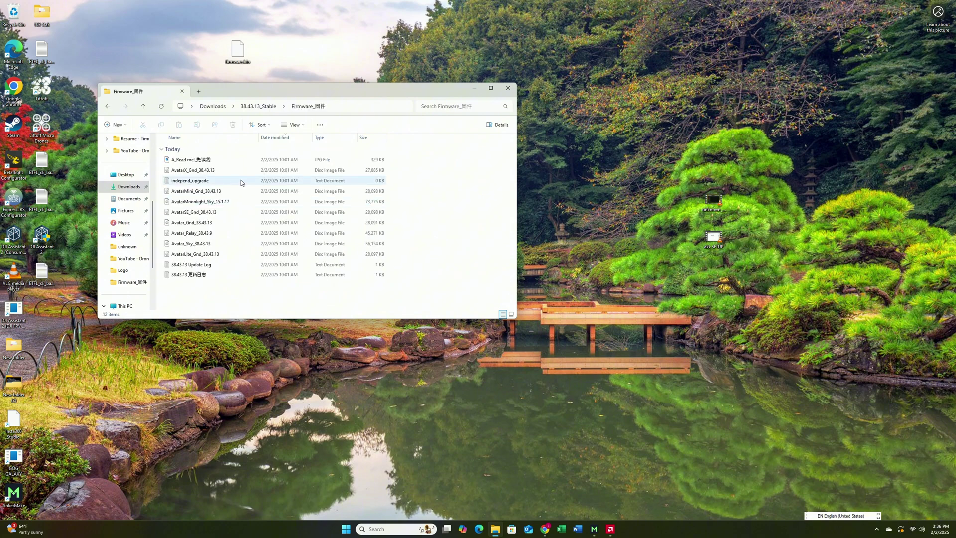
double_click(211, 161)
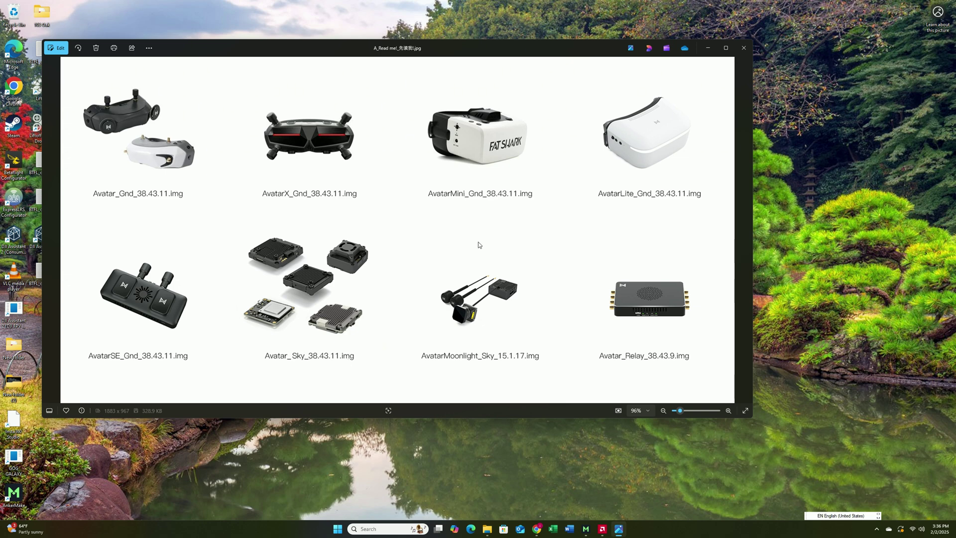
key("alt+F4")
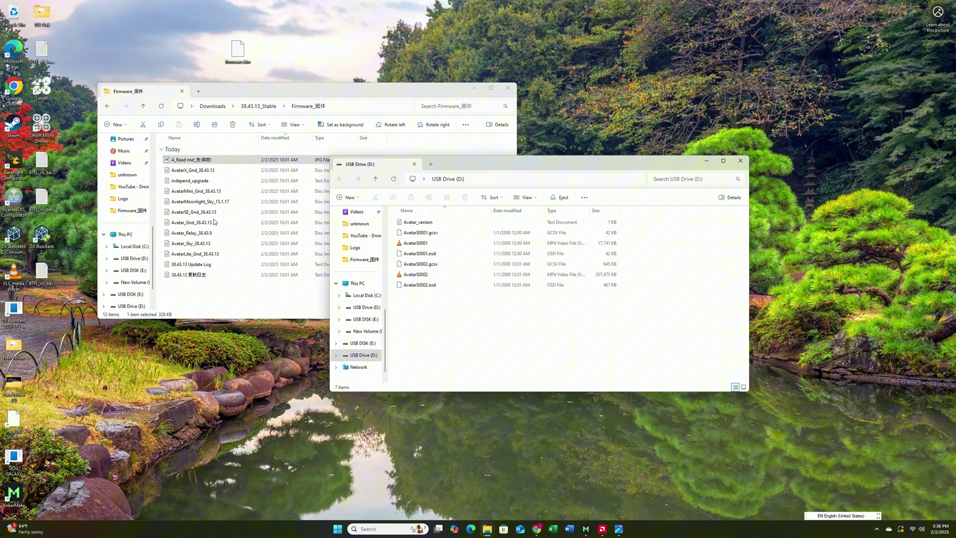
Step: Drag Avatar_Sky_38.43.13 from Firmware_固件 onto USB Drive (D:), then close both Explorer windows
left_click_drag(211, 245, 278, 265)
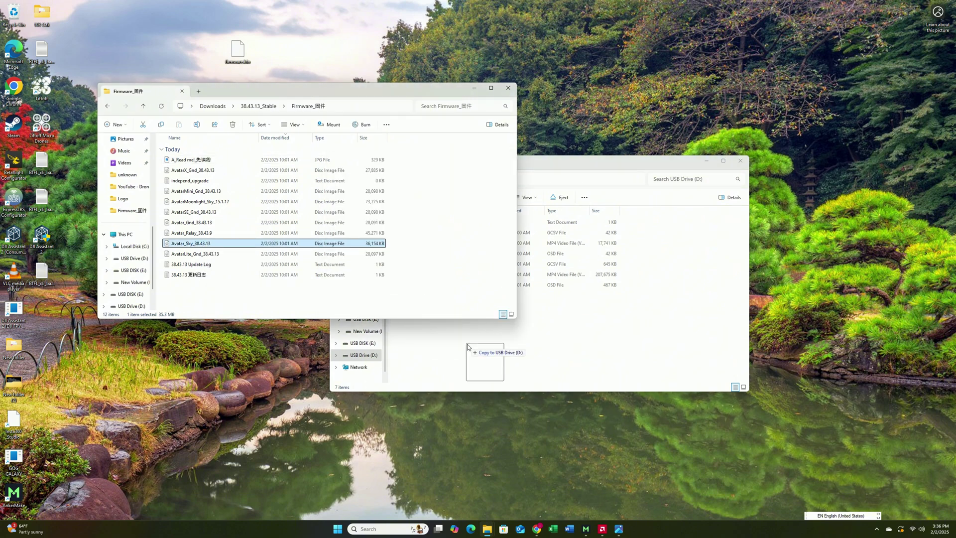
left_click_drag(468, 347, 417, 336)
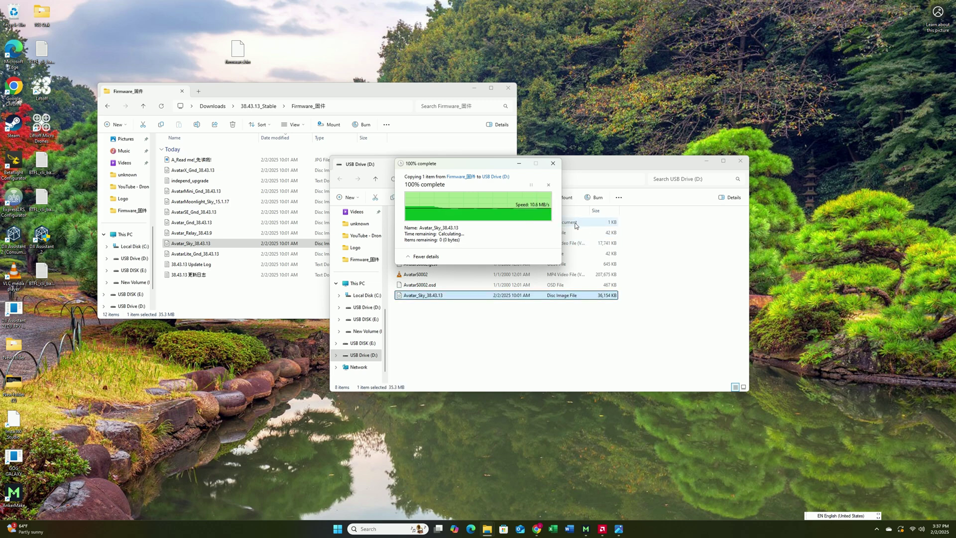
left_click(741, 162)
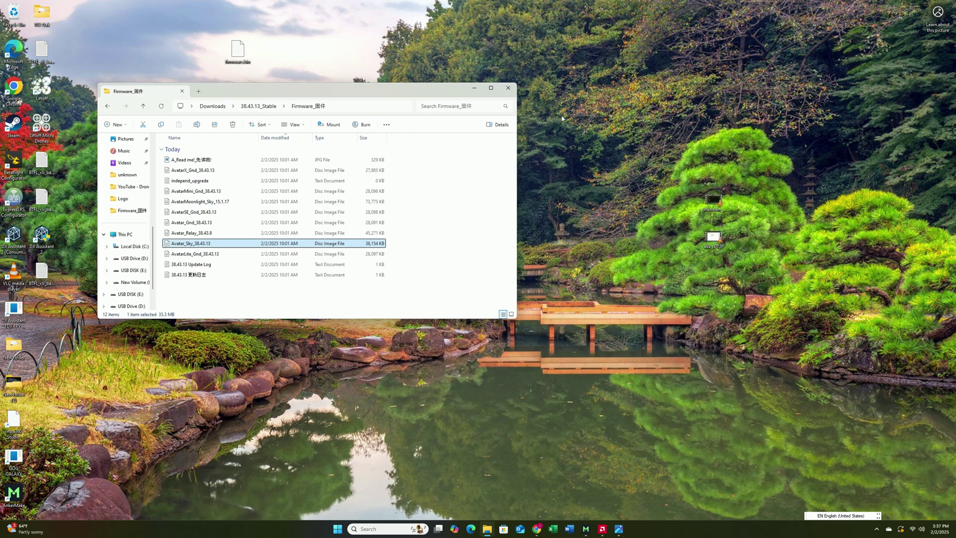
left_click(513, 92)
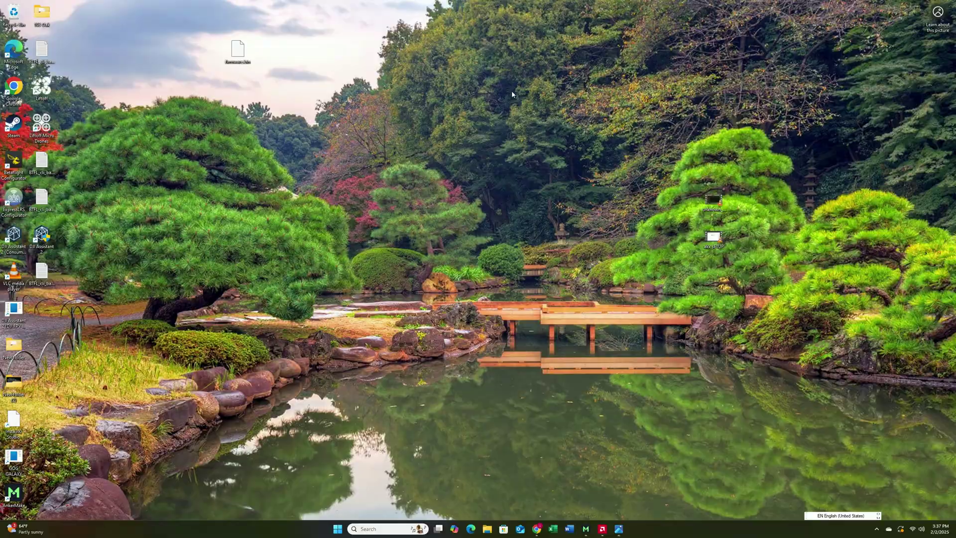